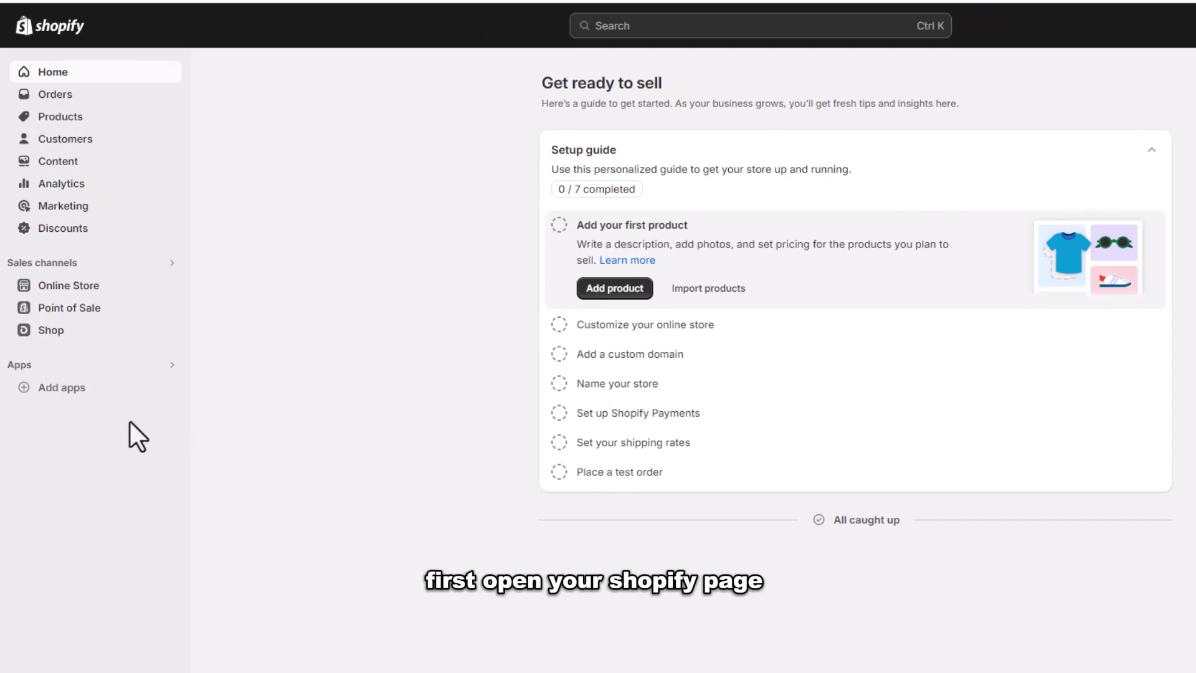
Go to the Online Store themes page, where Dawn 14.0.0 is the current theme.
{"action": "left_click", "coordinate": [83, 288]}
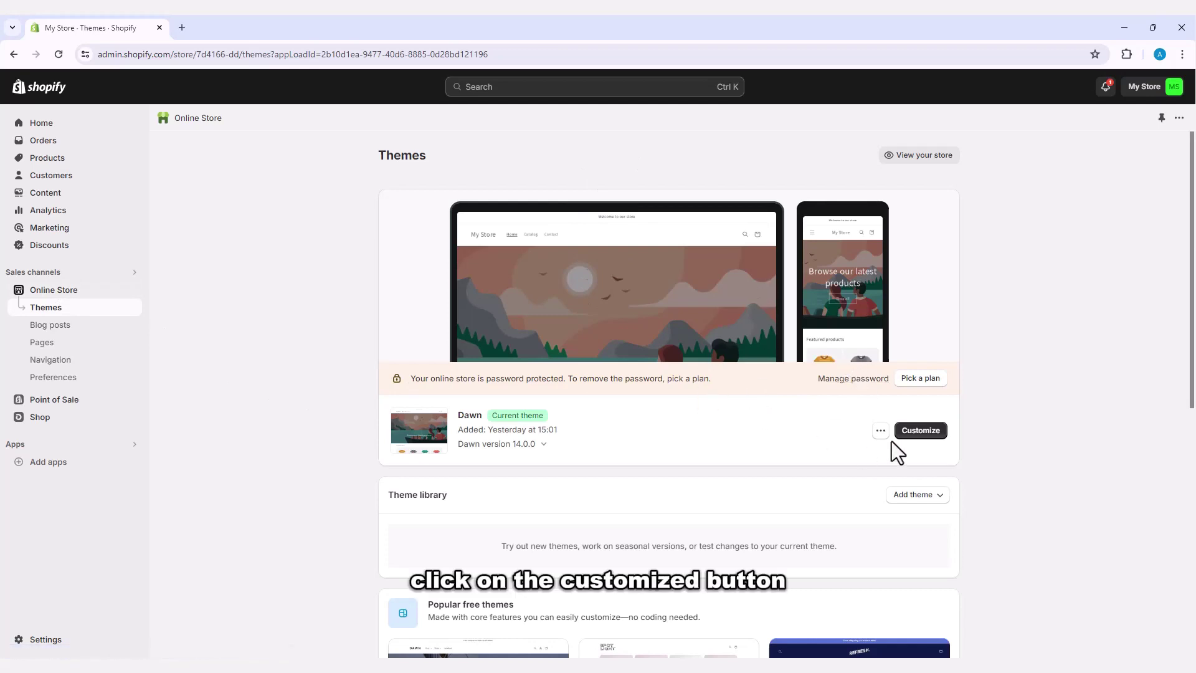
In the Dawn theme editor, open the Image banner's First image picker.
{"action": "left_click", "coordinate": [915, 434]}
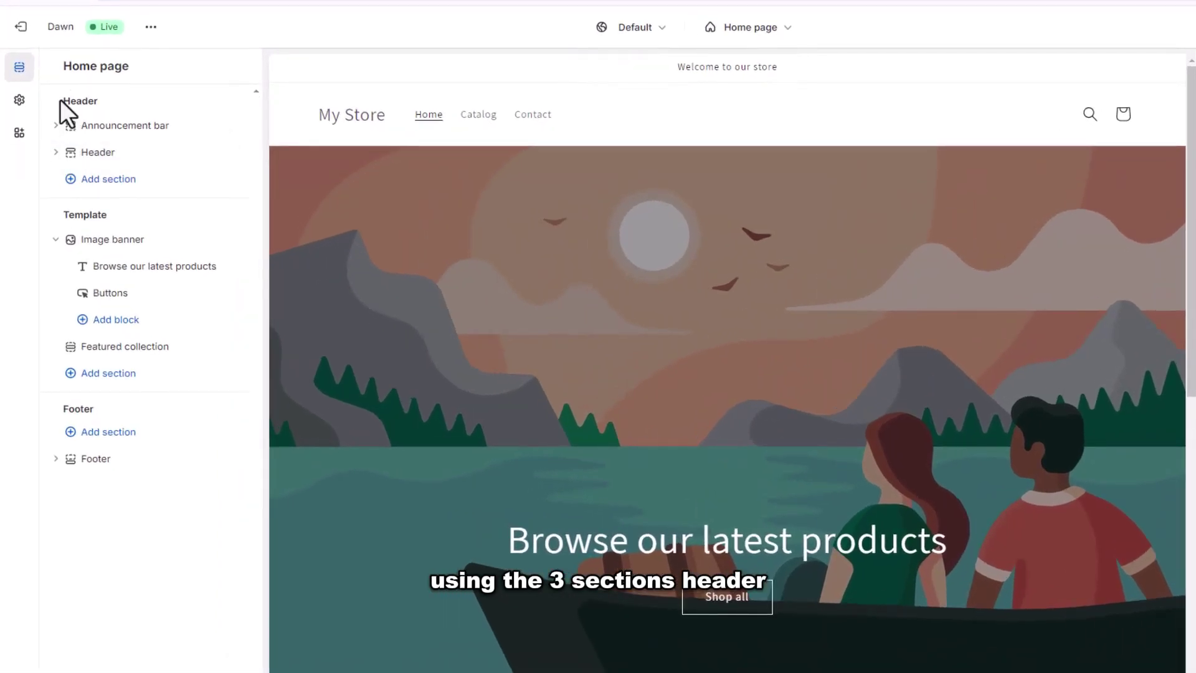
{"action": "left_click_drag", "start_coordinate": [64, 101], "coordinate": [101, 103]}
{"action": "left_click", "coordinate": [104, 115]}
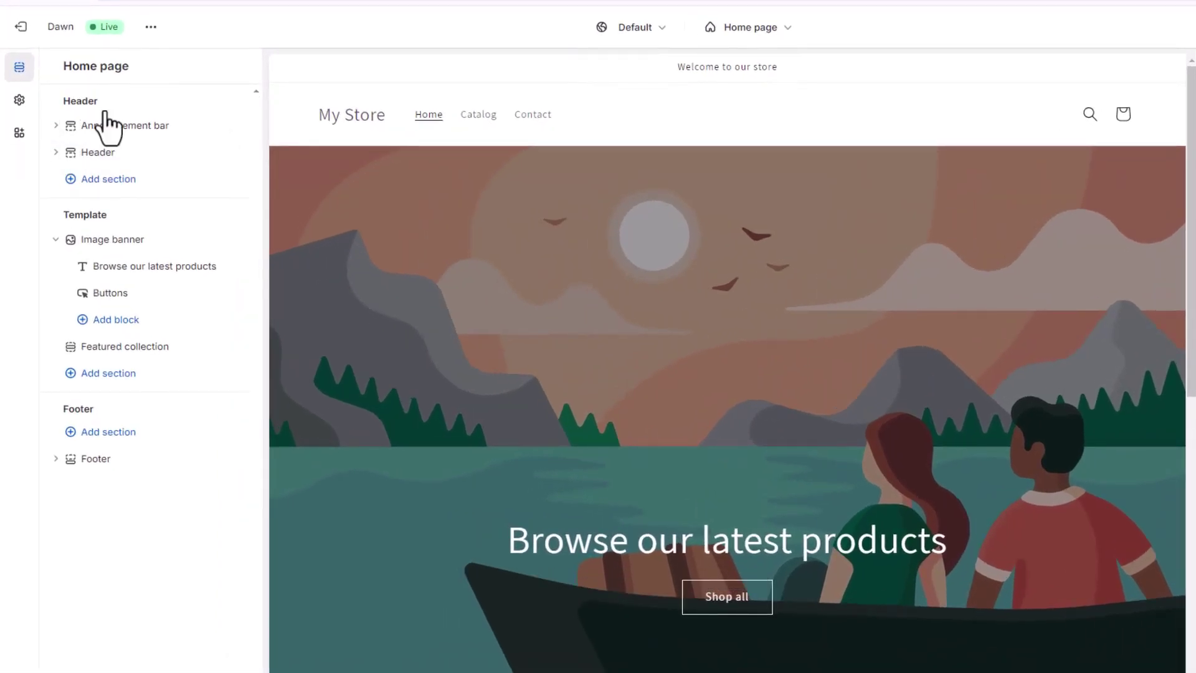
{"action": "left_click_drag", "start_coordinate": [59, 213], "coordinate": [94, 215]}
{"action": "left_click", "coordinate": [58, 212]}
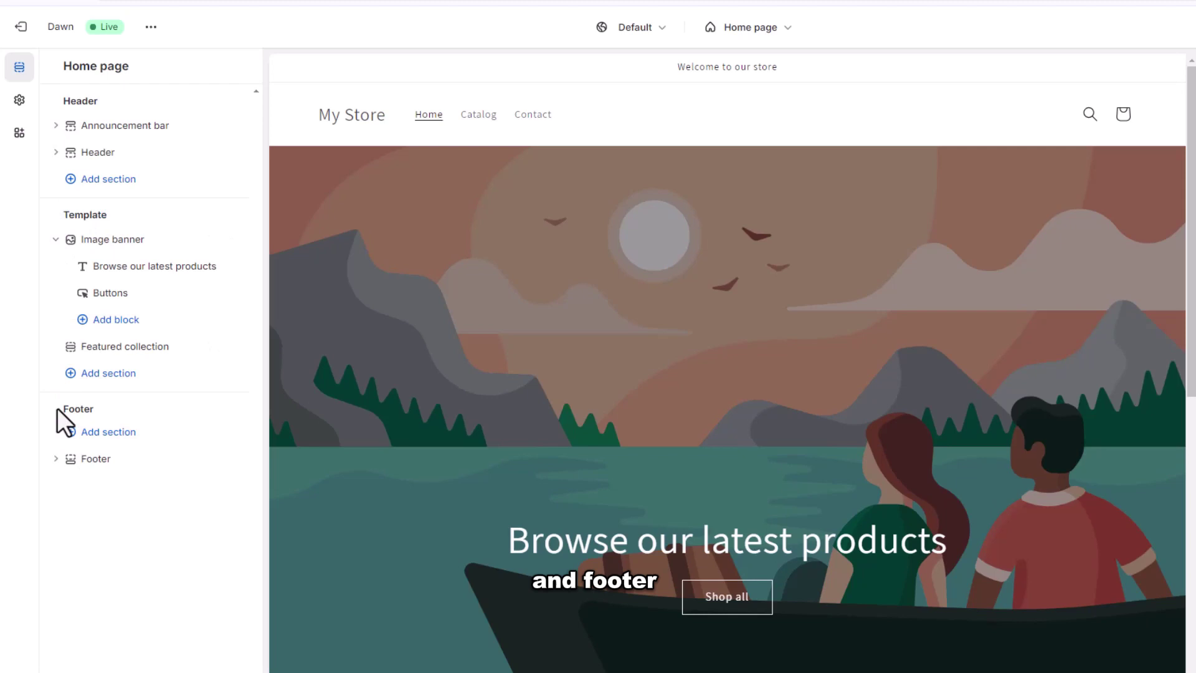
{"action": "left_click", "coordinate": [98, 408]}
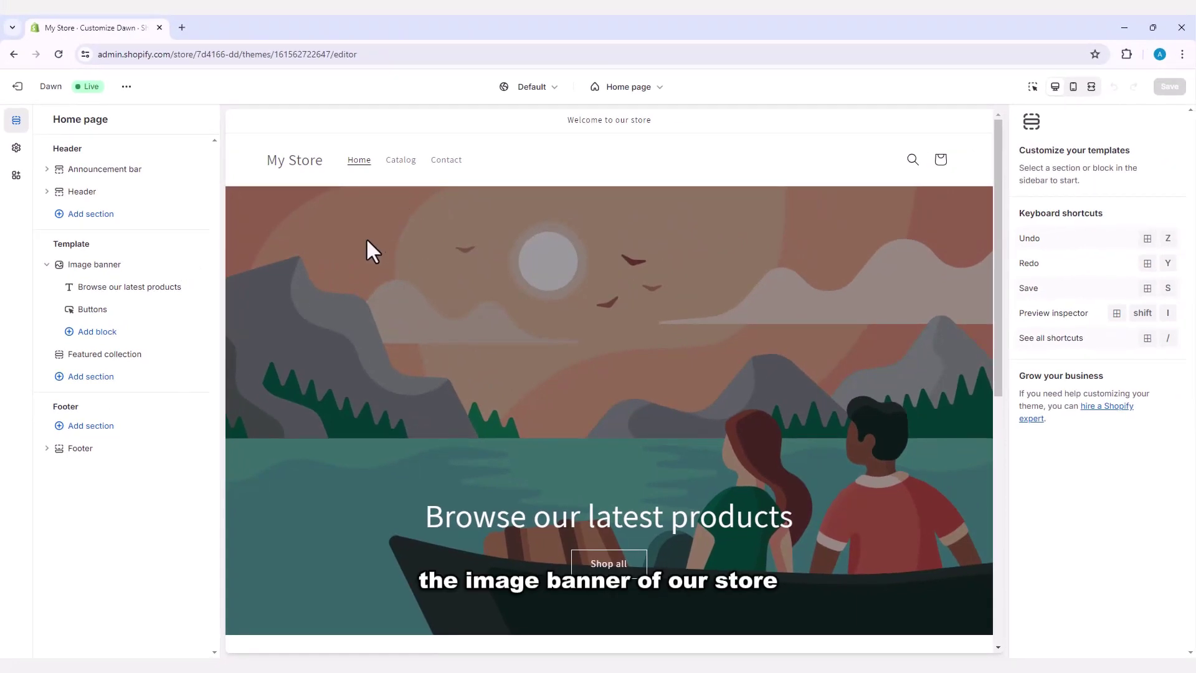
{"action": "left_click", "coordinate": [93, 267]}
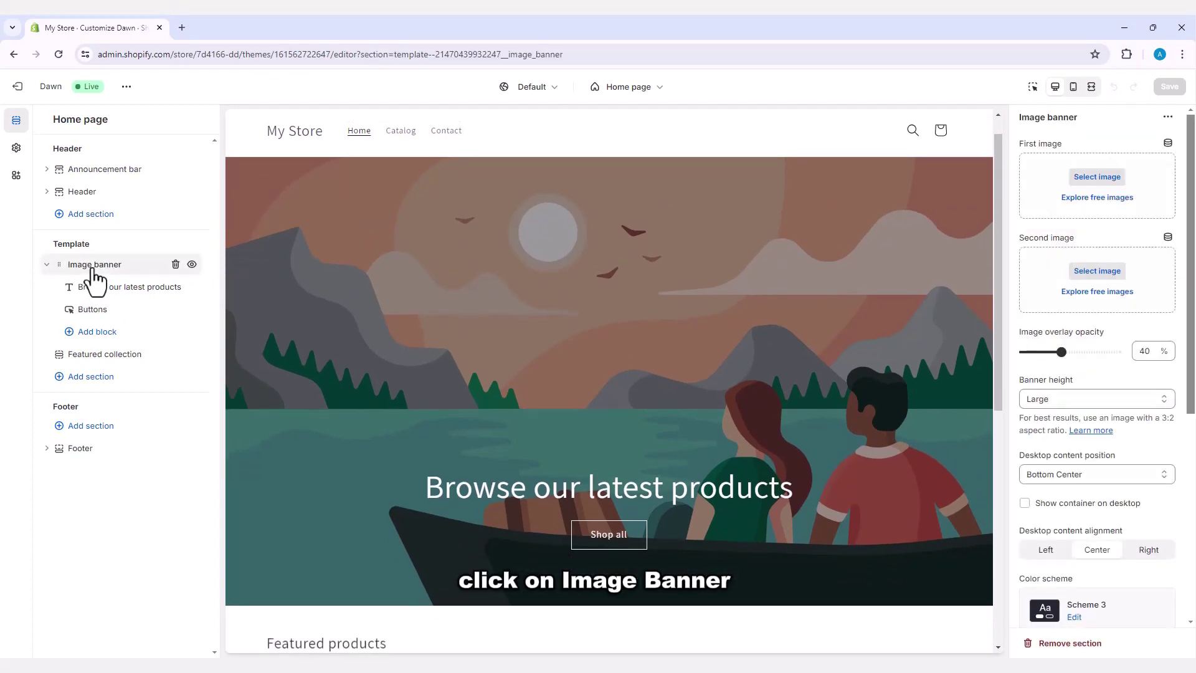
{"action": "left_click", "coordinate": [1097, 178]}
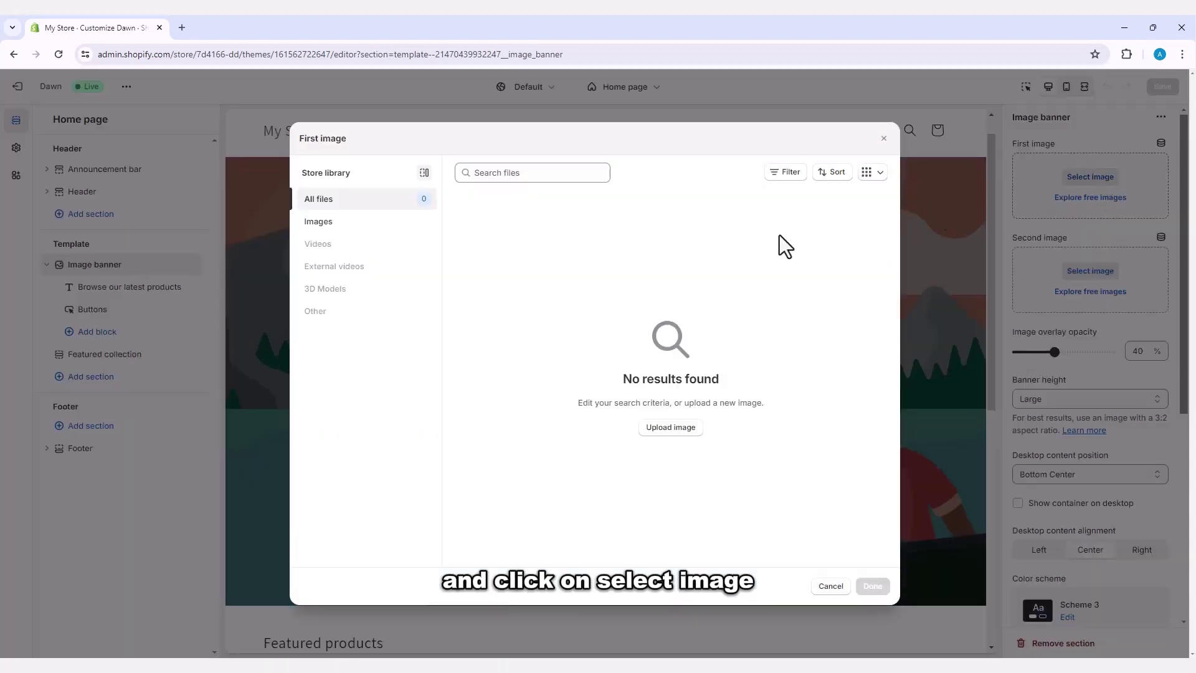
Upload Shopify Store.png from the Course Cover folder into the store library.
{"action": "left_click", "coordinate": [669, 428]}
{"action": "scroll", "coordinate": [503, 249], "scroll_direction": "down", "scroll_amount": 5}
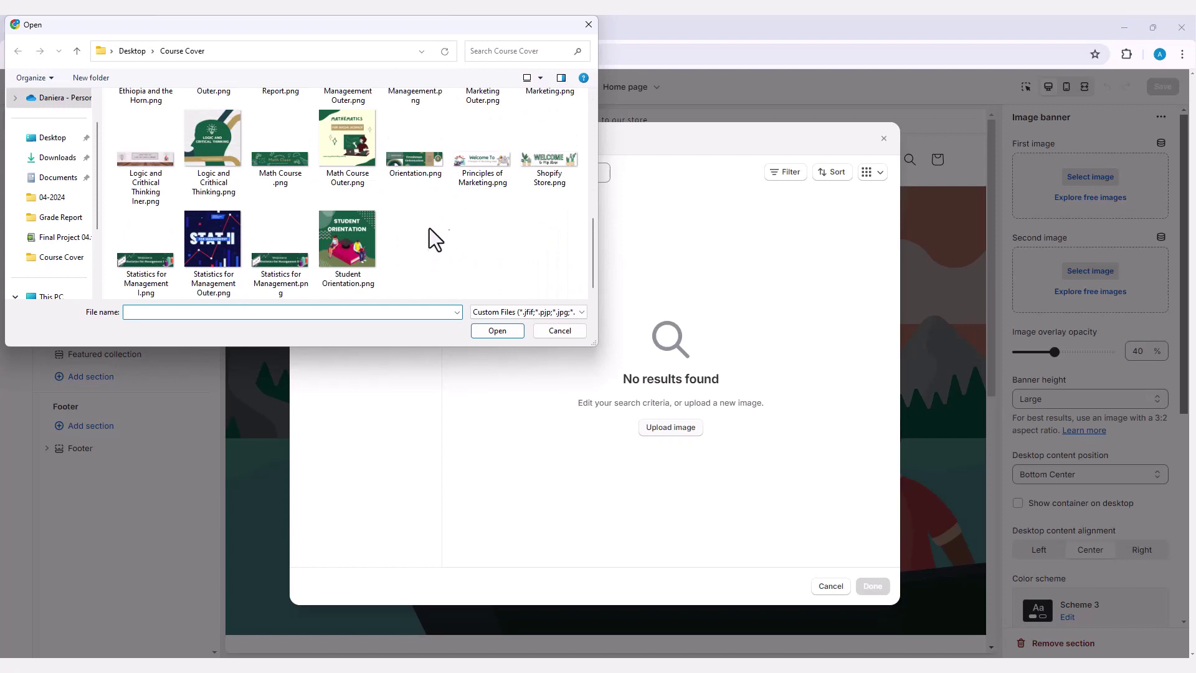
{"action": "left_click", "coordinate": [546, 166]}
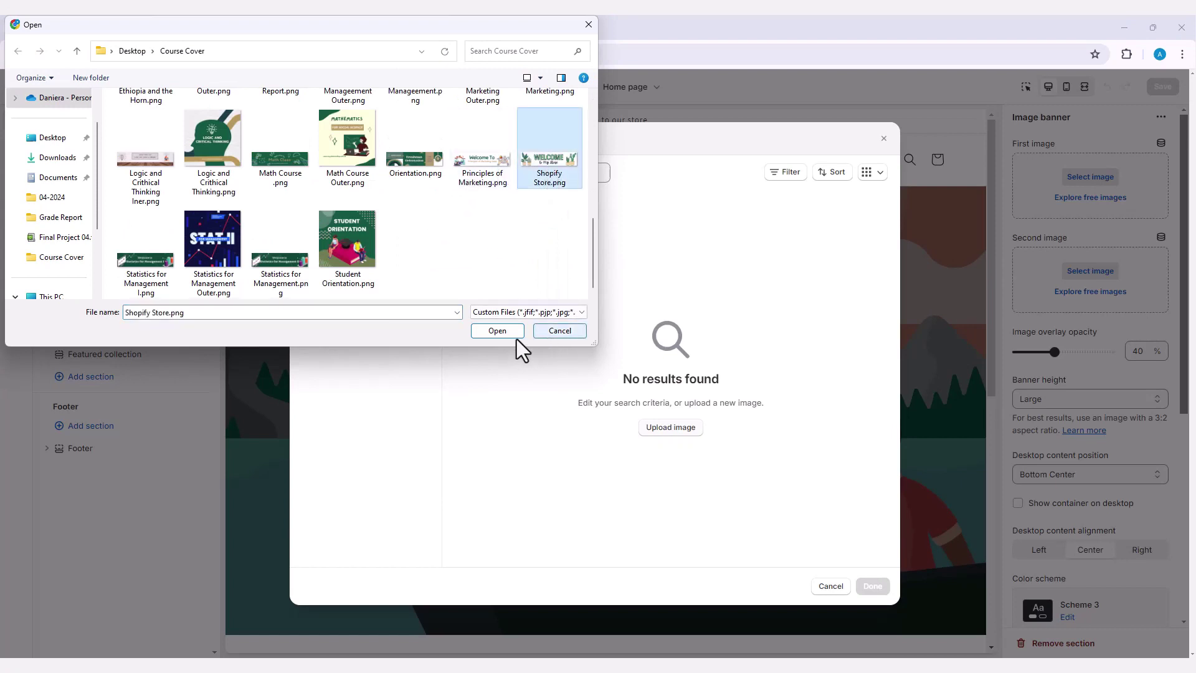
{"action": "left_click", "coordinate": [502, 331]}
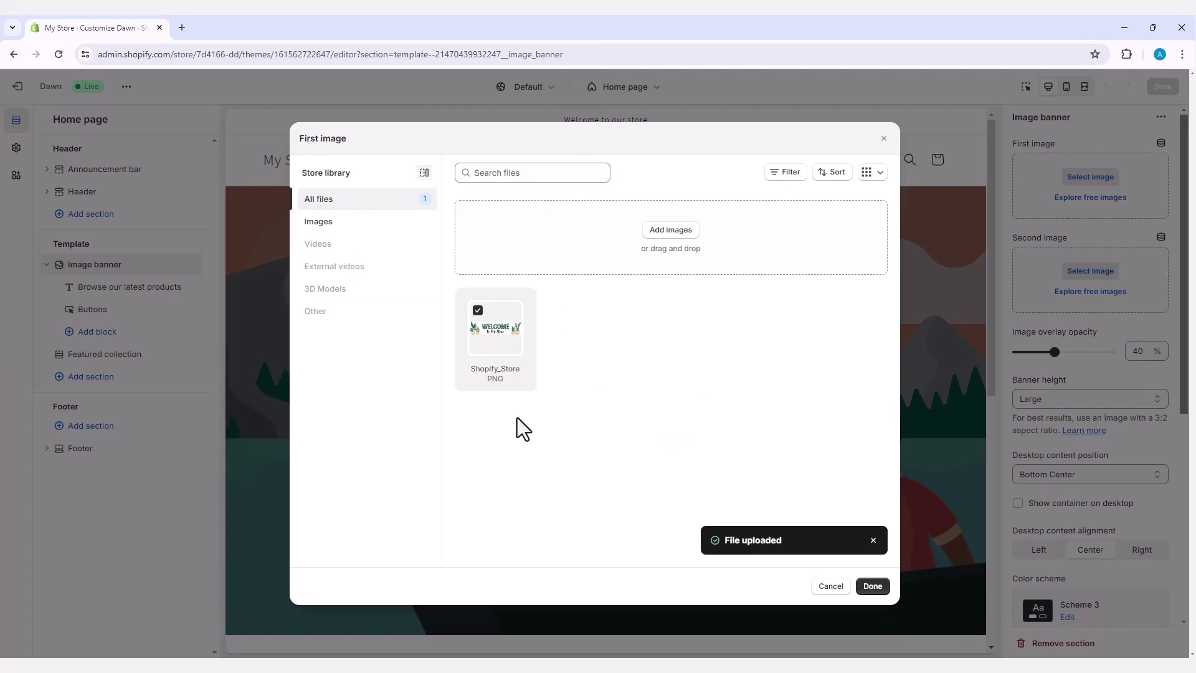
Use Shopify Store.png as the banner image at Small height, headed 'Coming Soon', and save.
{"action": "left_click", "coordinate": [869, 586]}
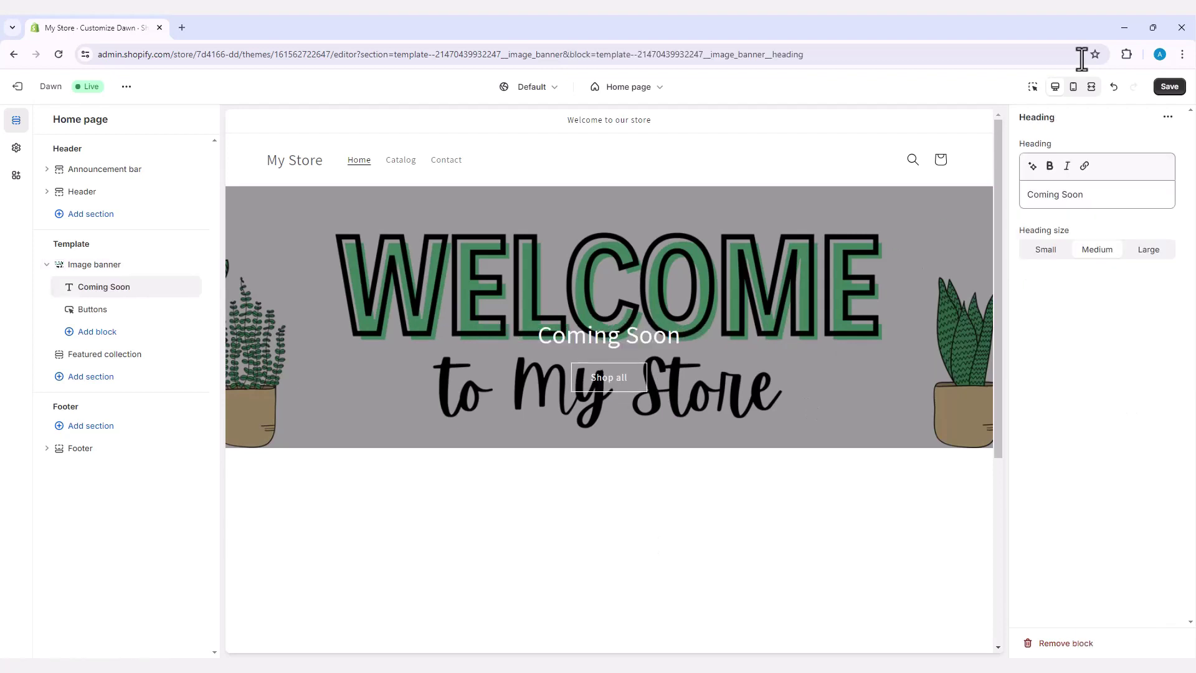
{"action": "left_click", "coordinate": [1173, 89]}
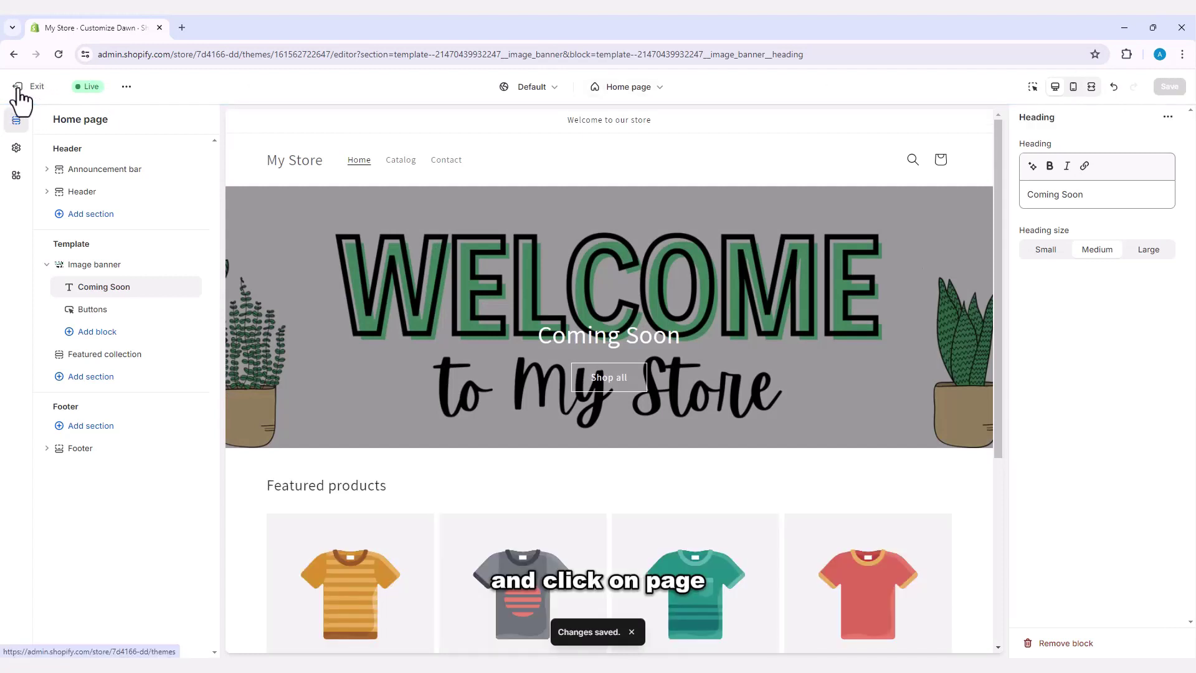
Exit the theme editor and open the Online Store Pages list.
{"action": "left_click", "coordinate": [18, 89]}
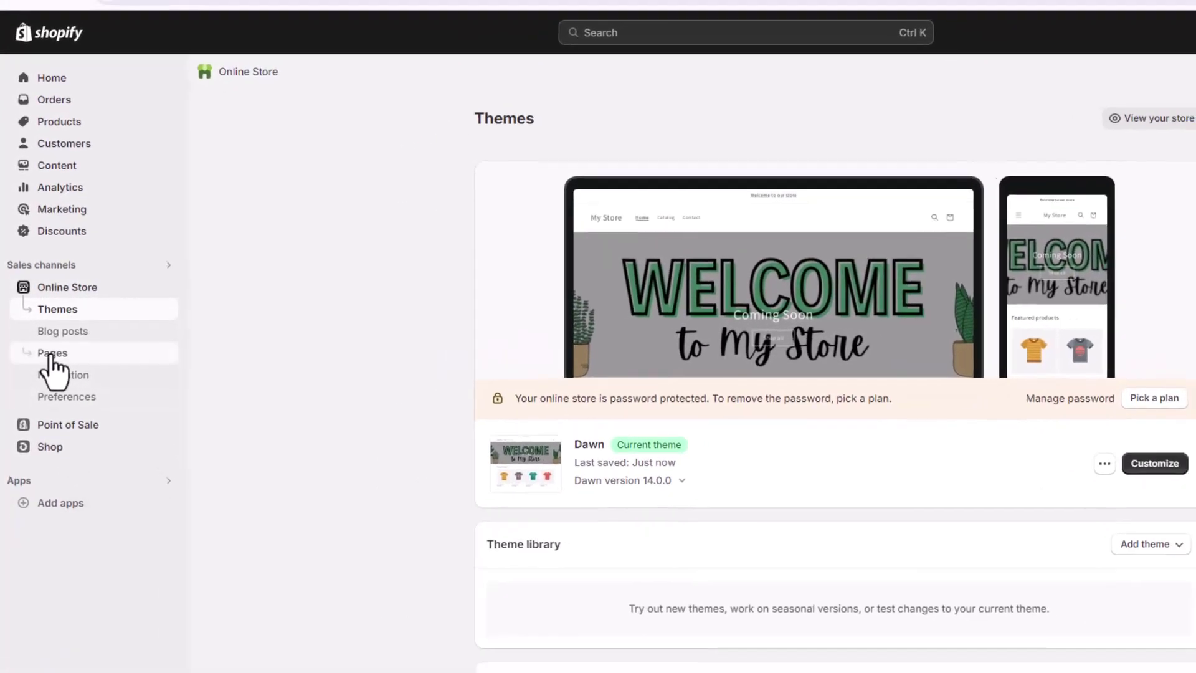
{"action": "left_click", "coordinate": [50, 354]}
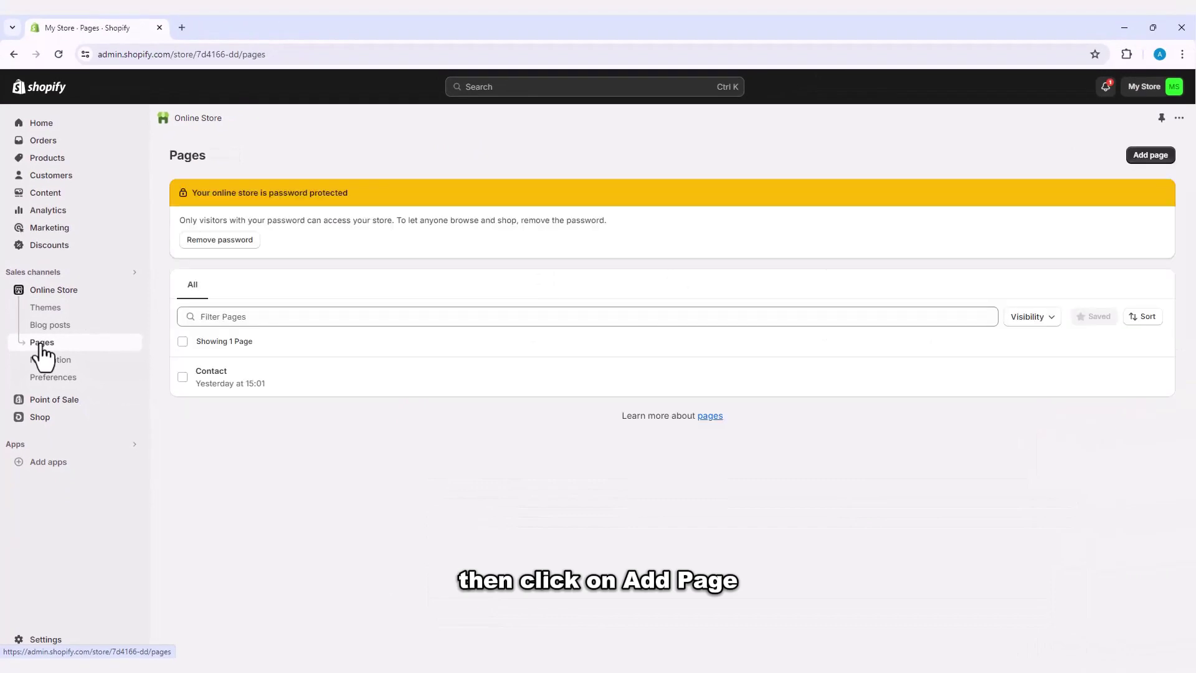
{"action": "left_click", "coordinate": [183, 377]}
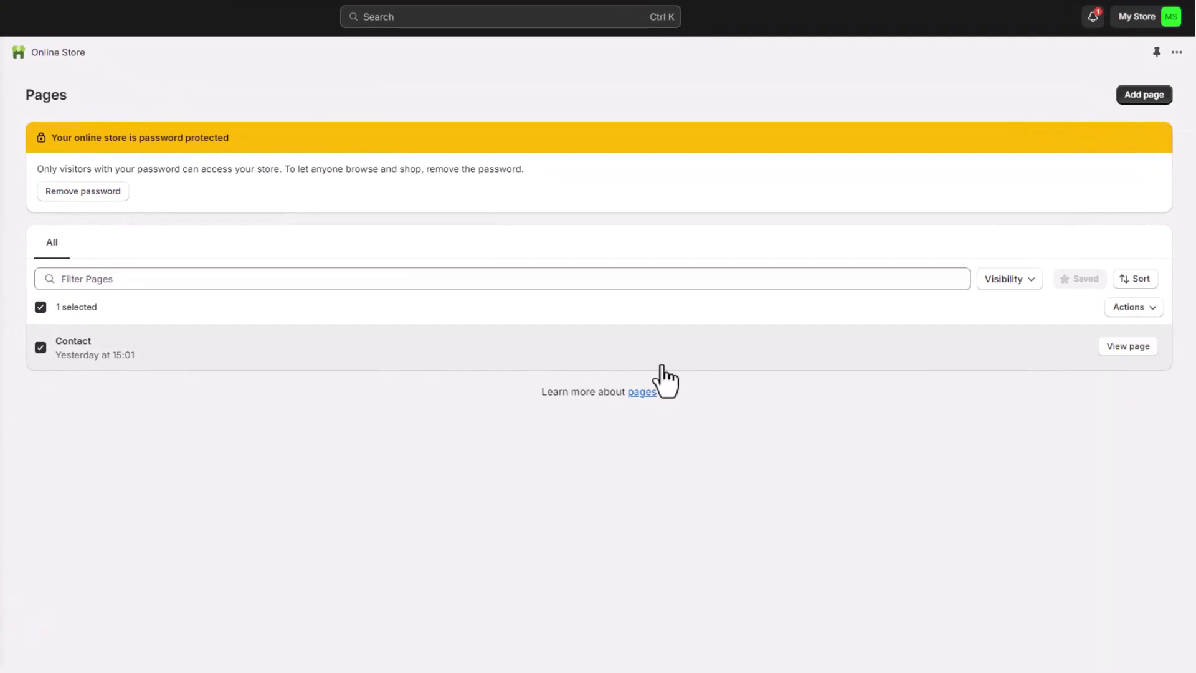
Add a new page titled 'New Arrivals of 2024' with the content 'Coming Soon'.
{"action": "left_click", "coordinate": [1145, 95]}
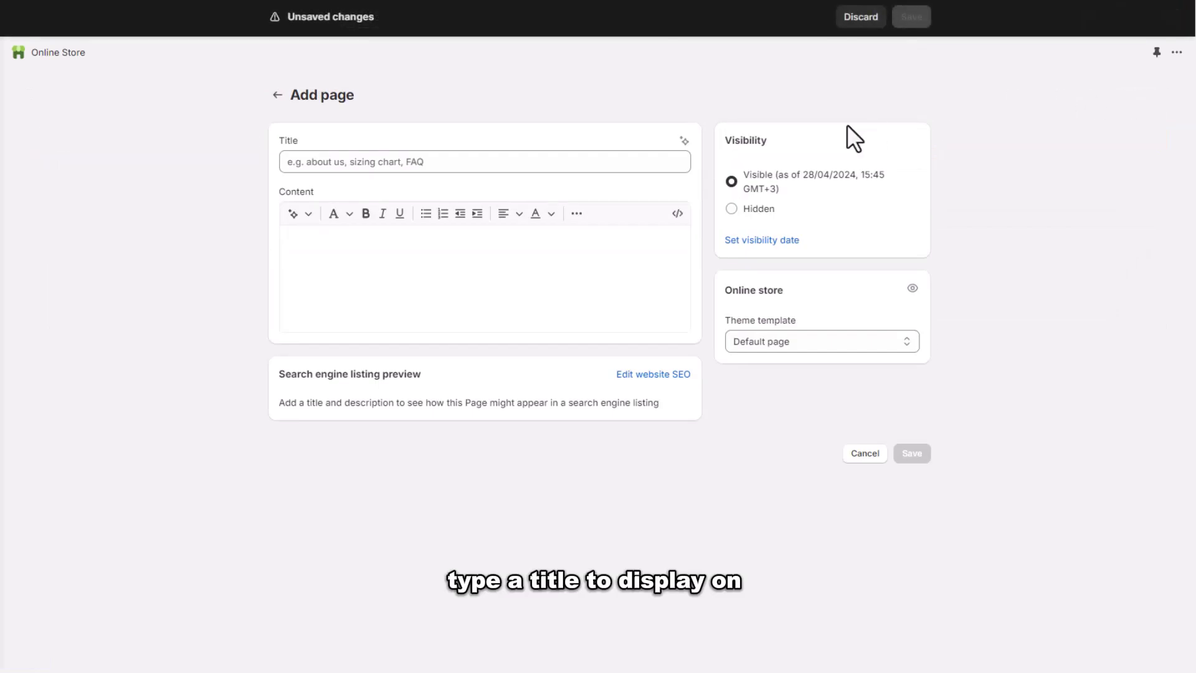
{"action": "left_click", "coordinate": [372, 162]}
{"action": "type", "text": "N"}
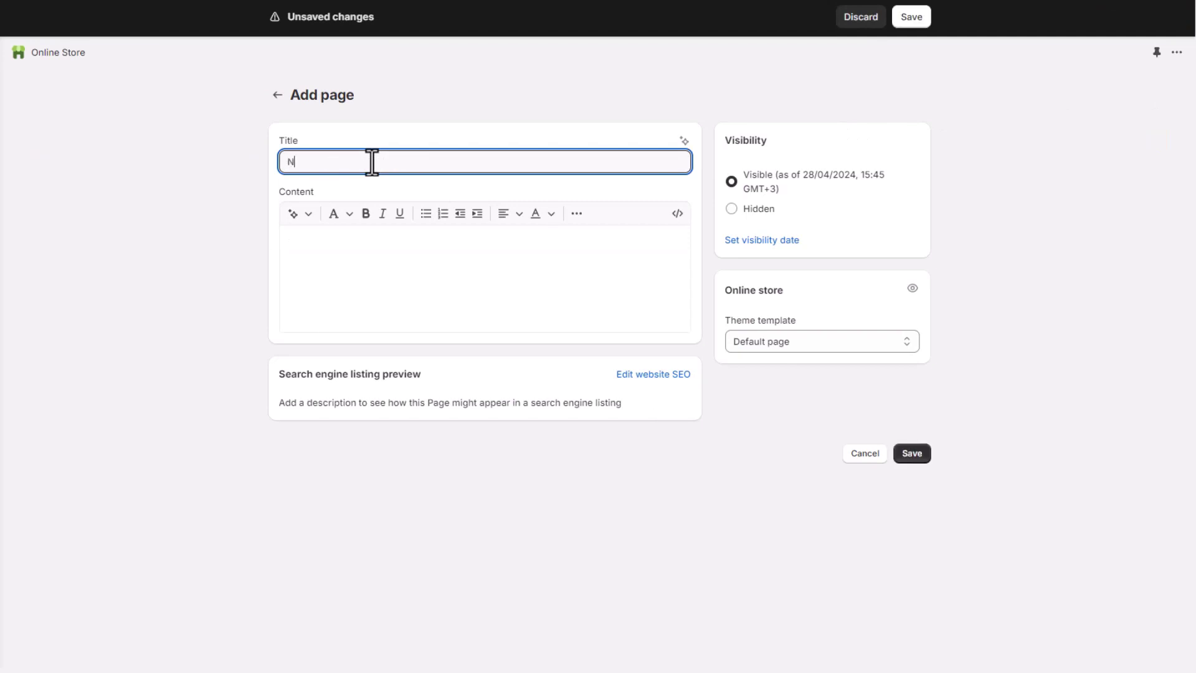
{"action": "type", "text": "ew Arrivals of 2024"}
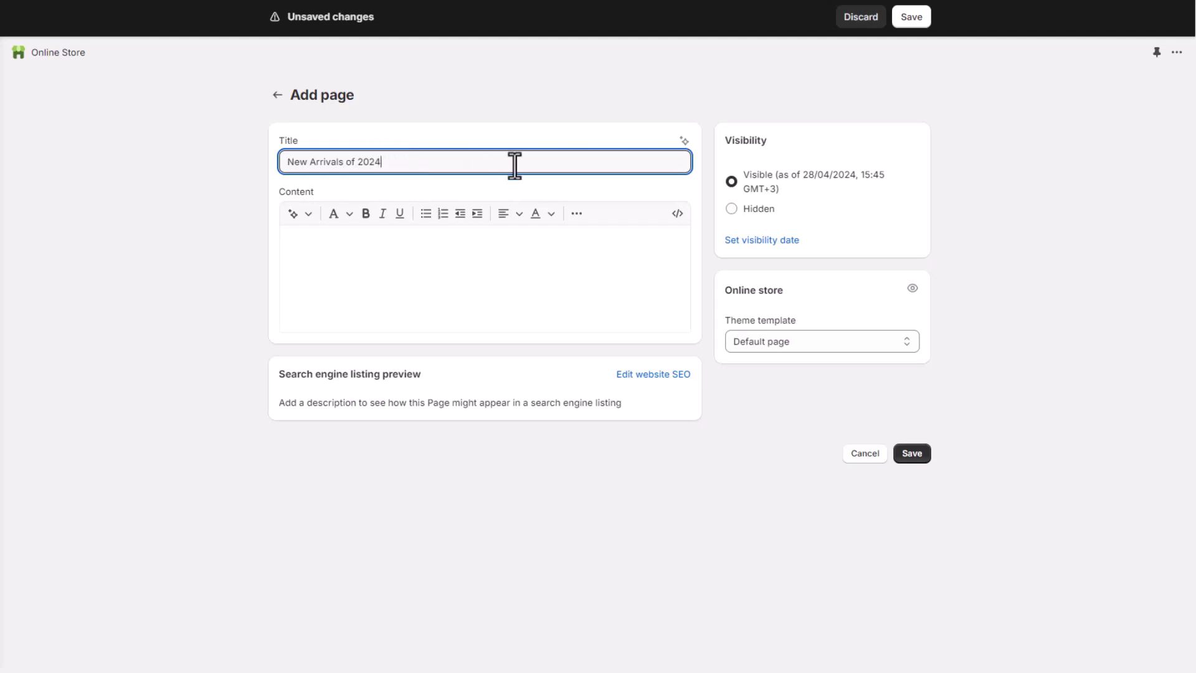
{"action": "left_click", "coordinate": [400, 243]}
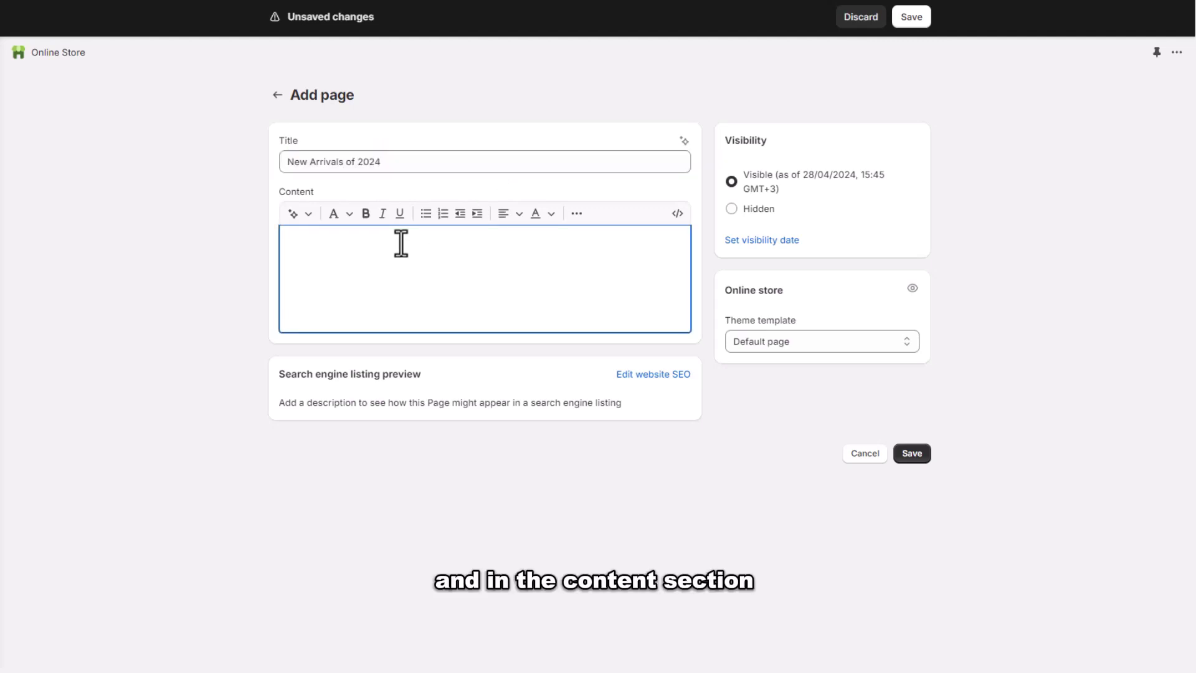
{"action": "type", "text": "Commin"}
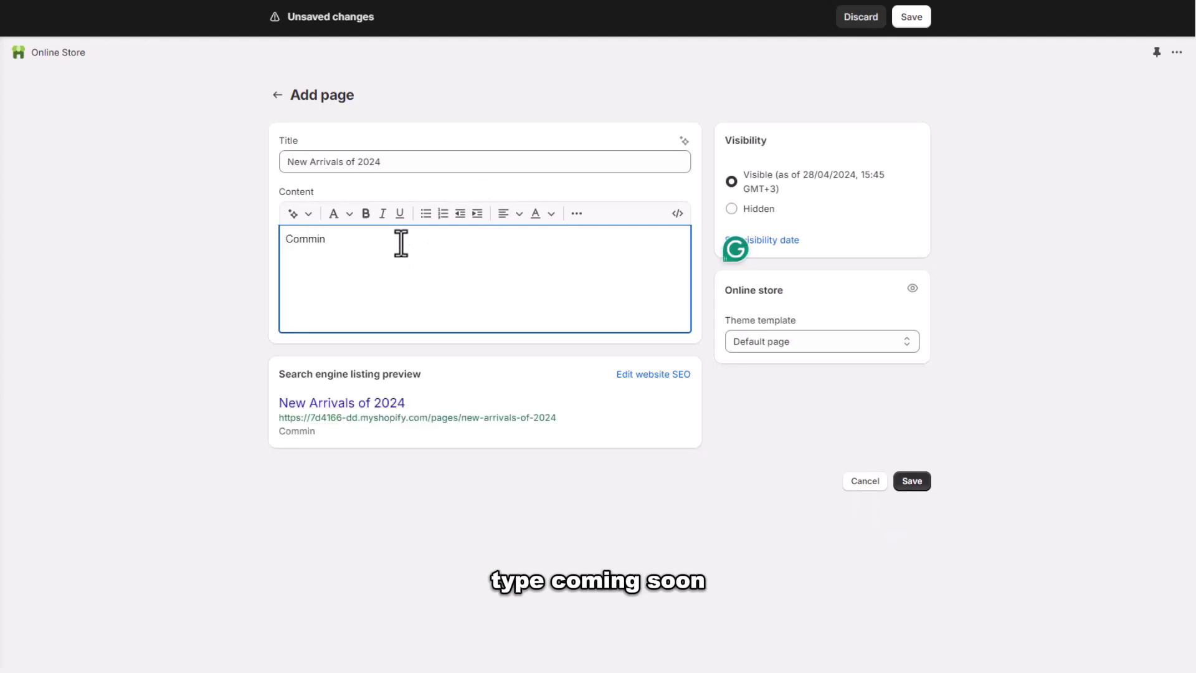
{"action": "key", "text": "BackSpace"}
{"action": "key", "text": "BackSpace"}
{"action": "type", "text": "in"}
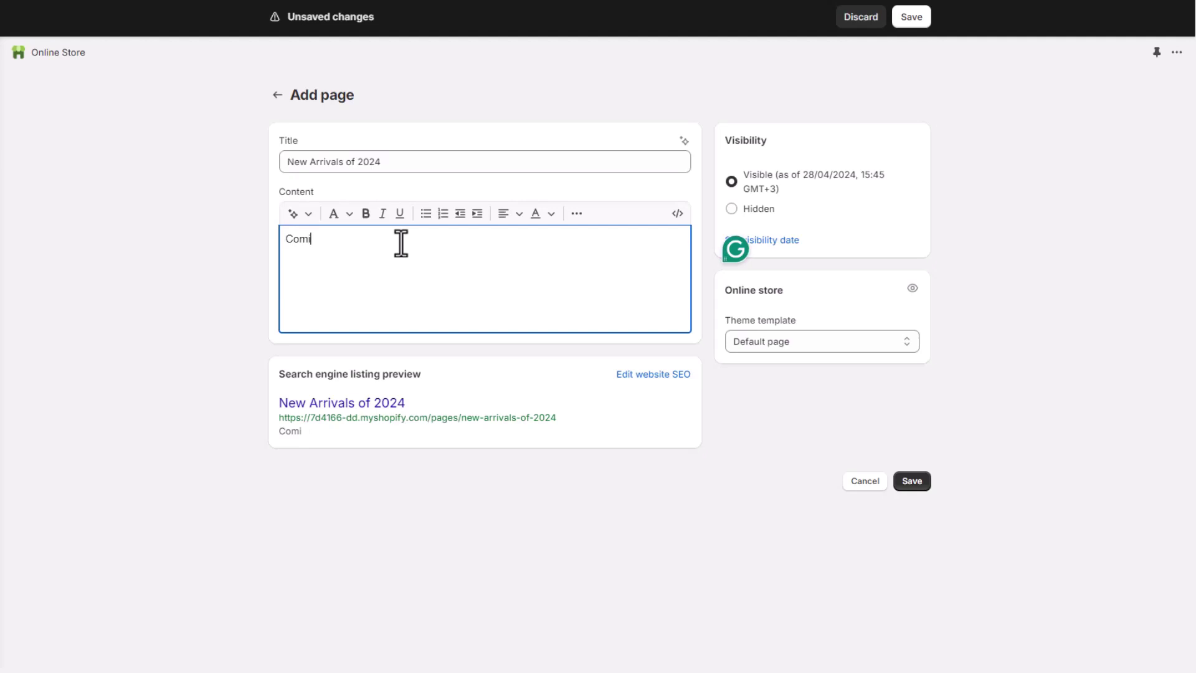
{"action": "type", "text": "g Soon"}
Save the 'New Arrivals of 2024' page and view it on the live storefront.
{"action": "left_click", "coordinate": [912, 480]}
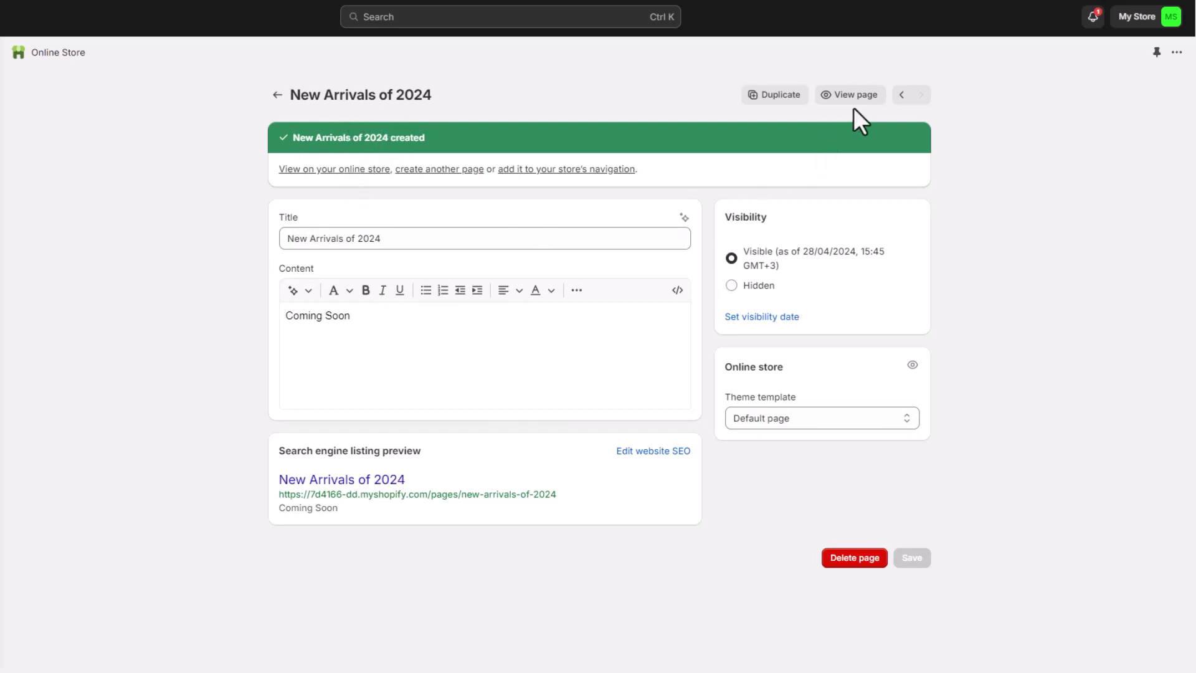
{"action": "left_click", "coordinate": [854, 94]}
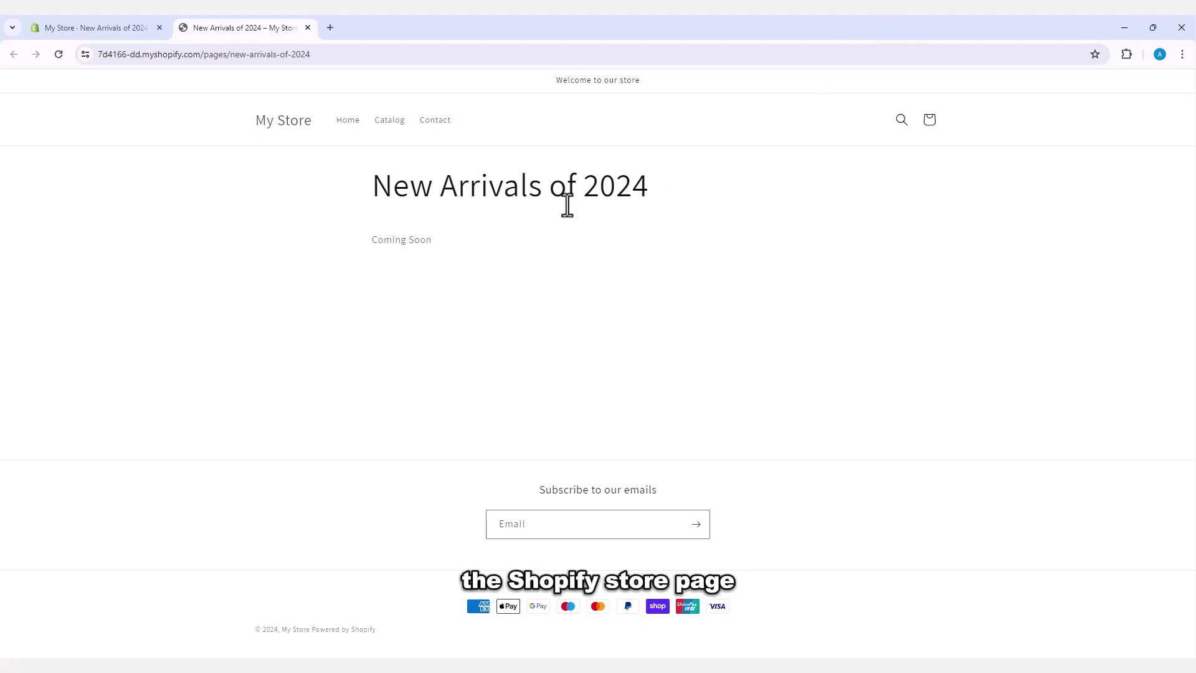
{"action": "left_click_drag", "start_coordinate": [377, 193], "coordinate": [656, 189]}
{"action": "left_click", "coordinate": [663, 189]}
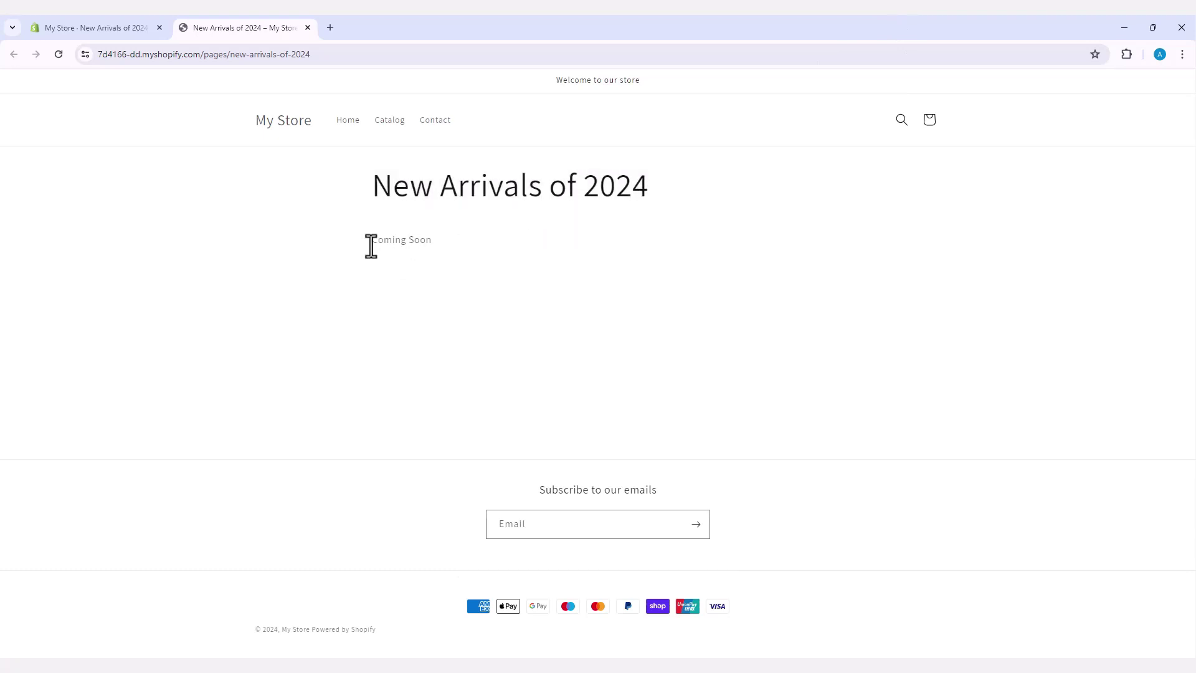
{"action": "left_click_drag", "start_coordinate": [371, 246], "coordinate": [430, 243]}
{"action": "left_click", "coordinate": [434, 242]}
Return to the storefront home page to see the WELCOME banner with its Coming Soon heading.
{"action": "left_click", "coordinate": [285, 122]}
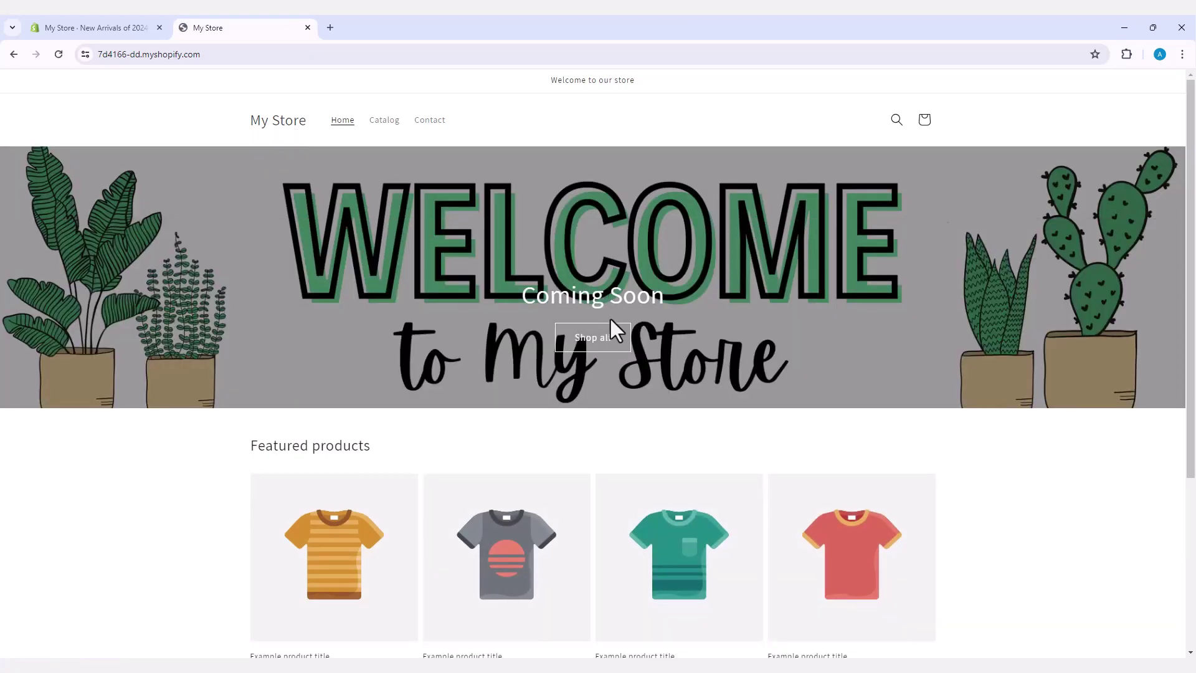
{"action": "left_click_drag", "start_coordinate": [529, 298], "coordinate": [661, 306]}
{"action": "left_click", "coordinate": [665, 301]}
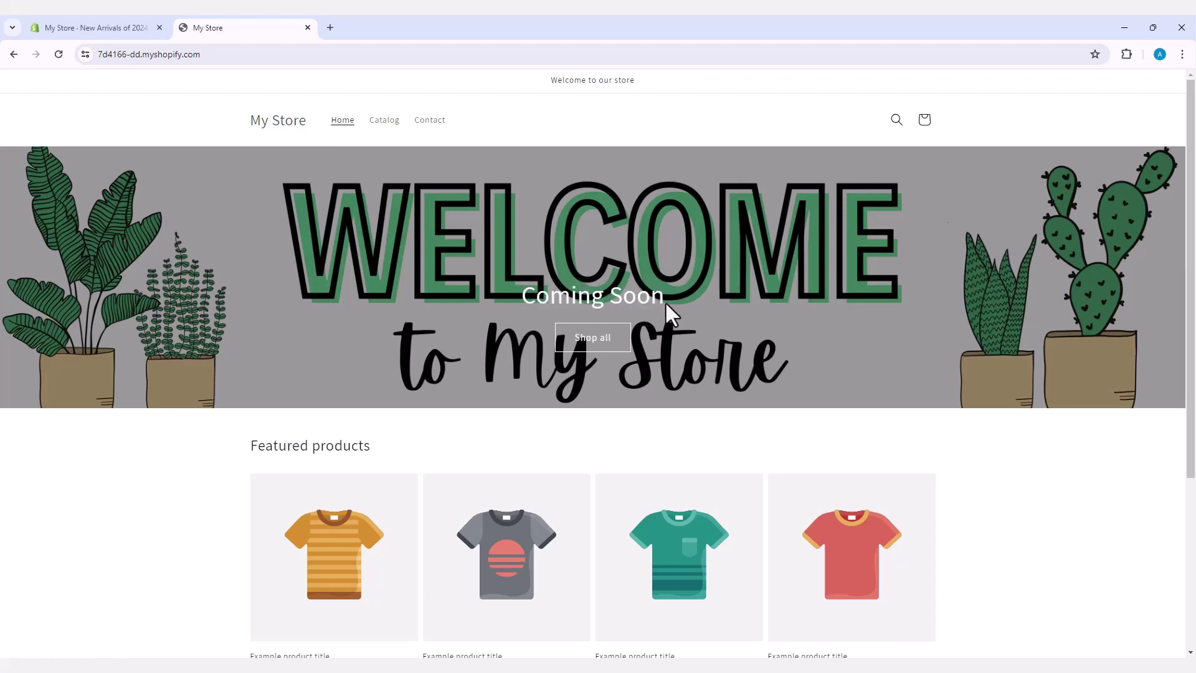